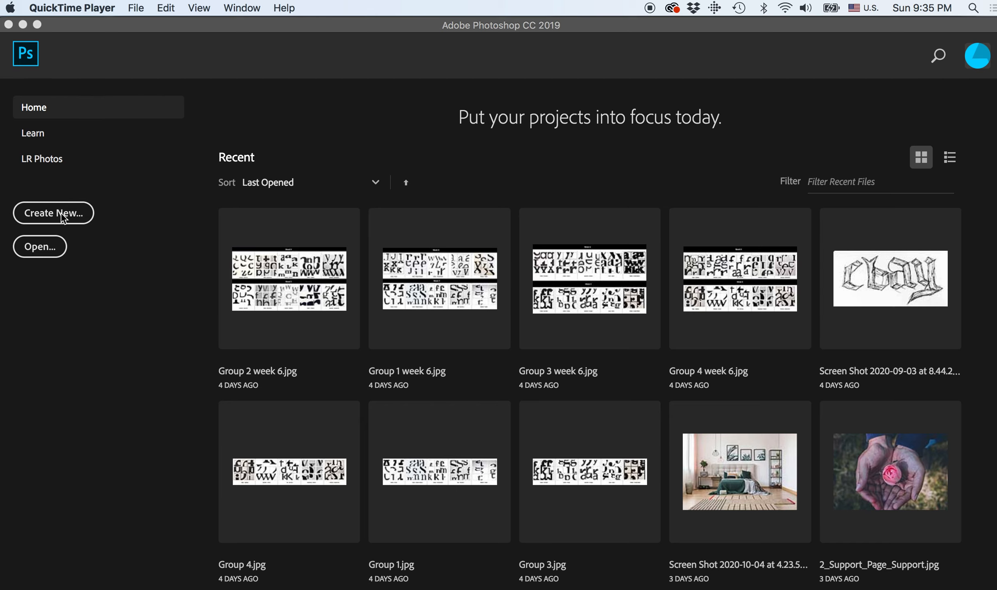
# Create a new 7 × 5 inch landscape document at 300 pixels/inch in RGB Color with a white background.
pyautogui.click(61, 213)
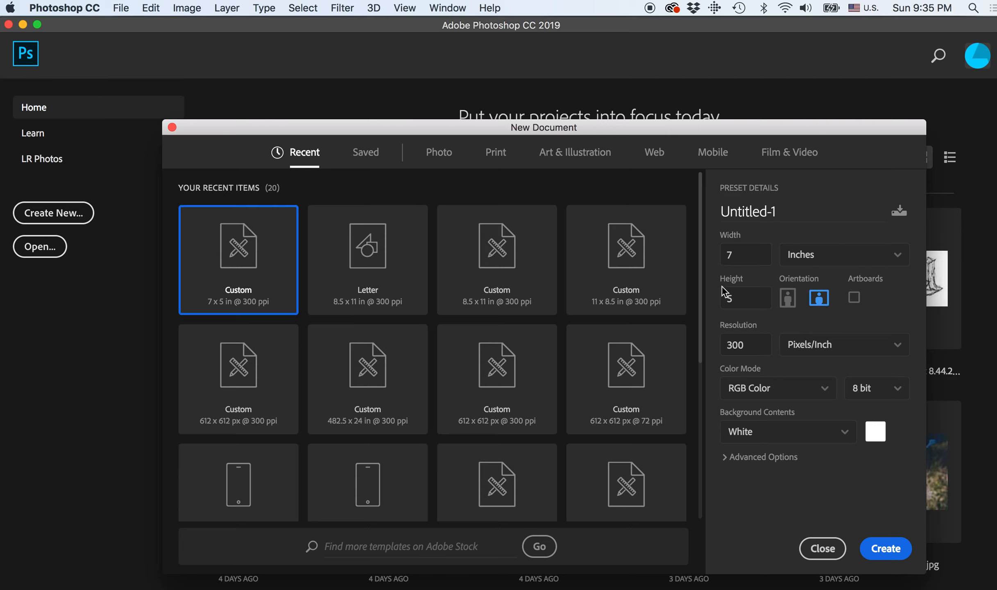
pyautogui.click(382, 256)
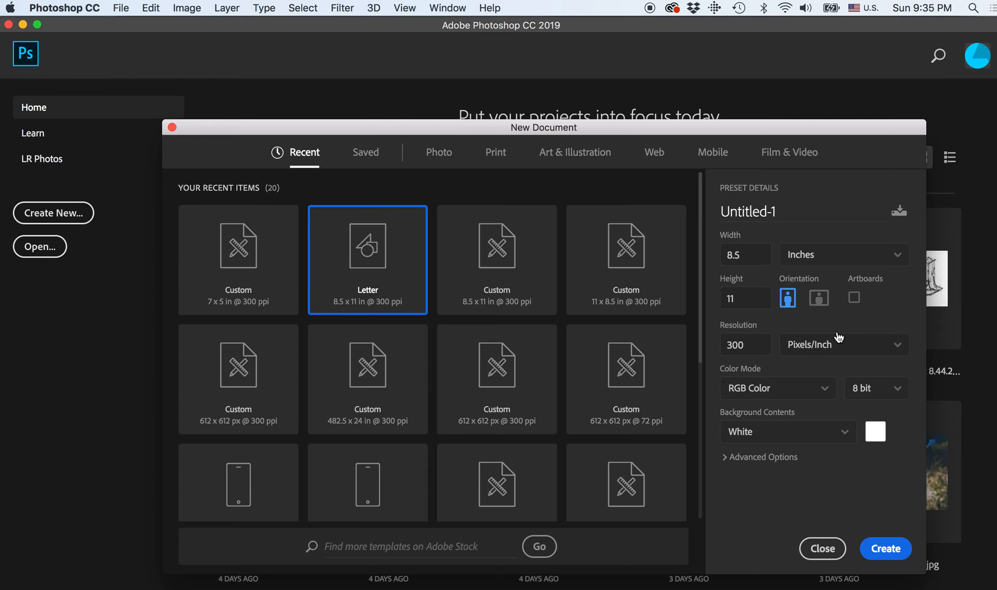
pyautogui.click(821, 300)
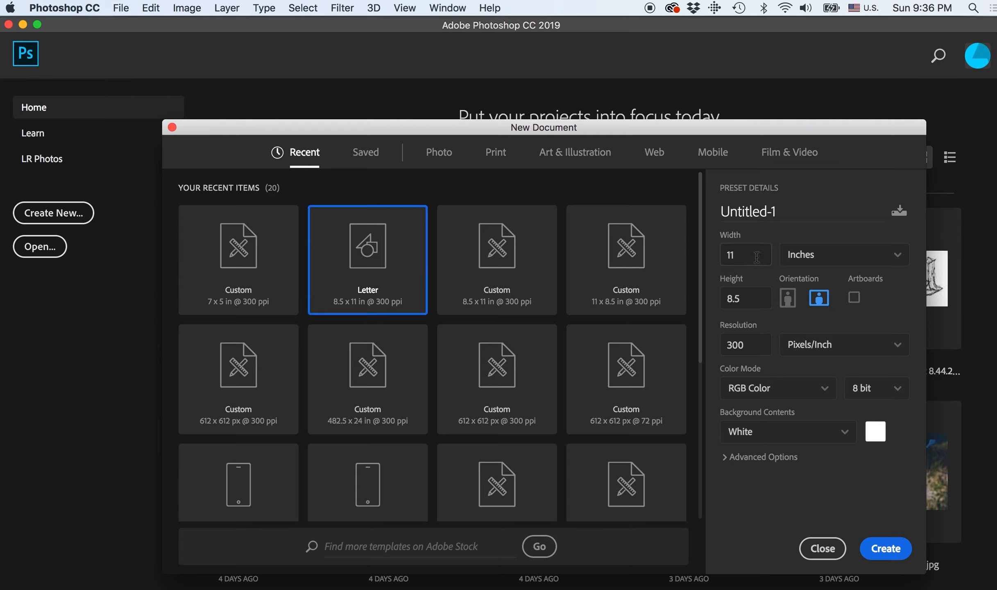
pyautogui.click(238, 268)
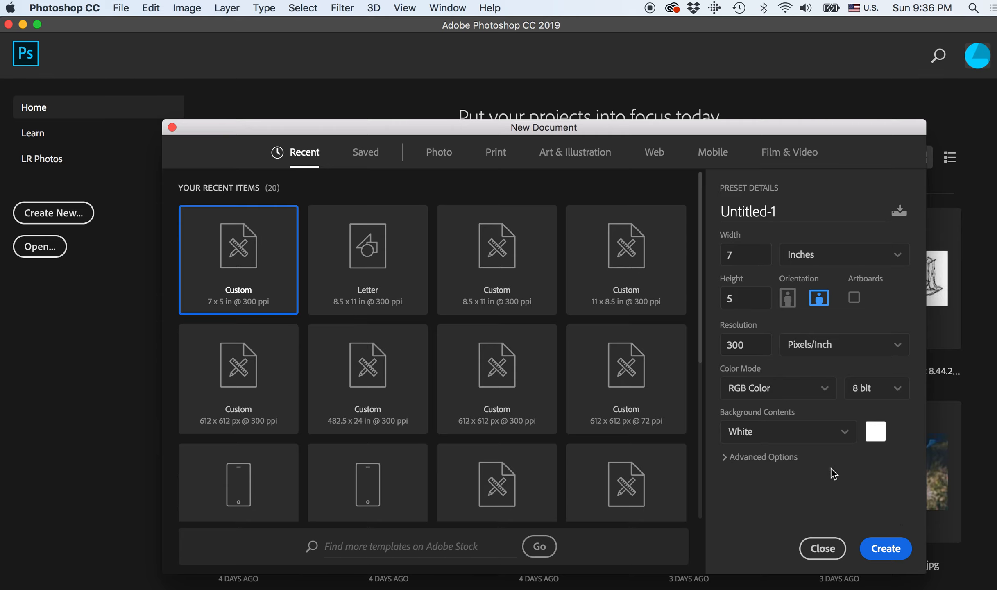
pyautogui.click(884, 549)
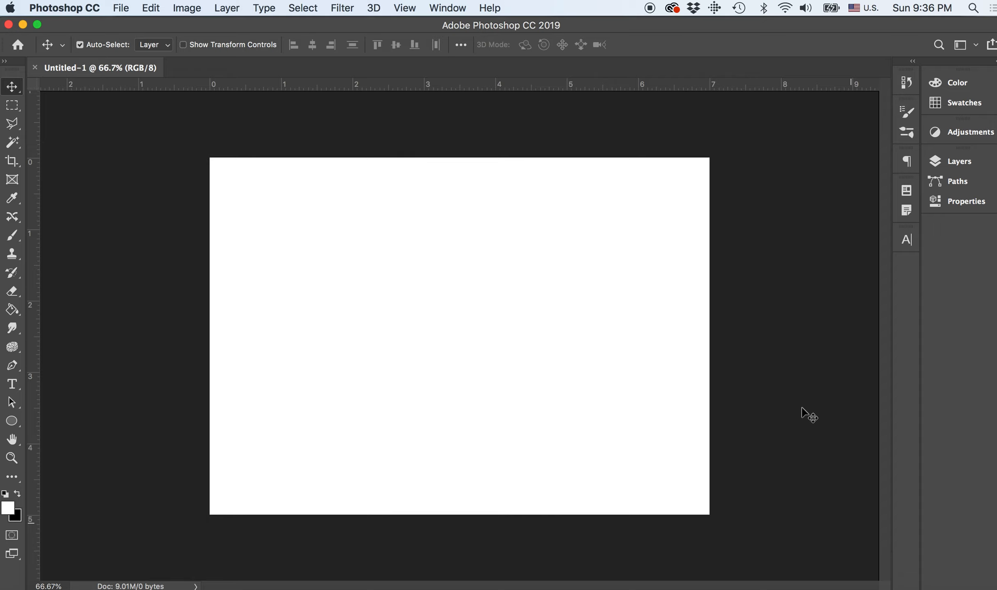
# Show the layers and convert the locked background into a regular layer with default blending options.
pyautogui.click(956, 161)
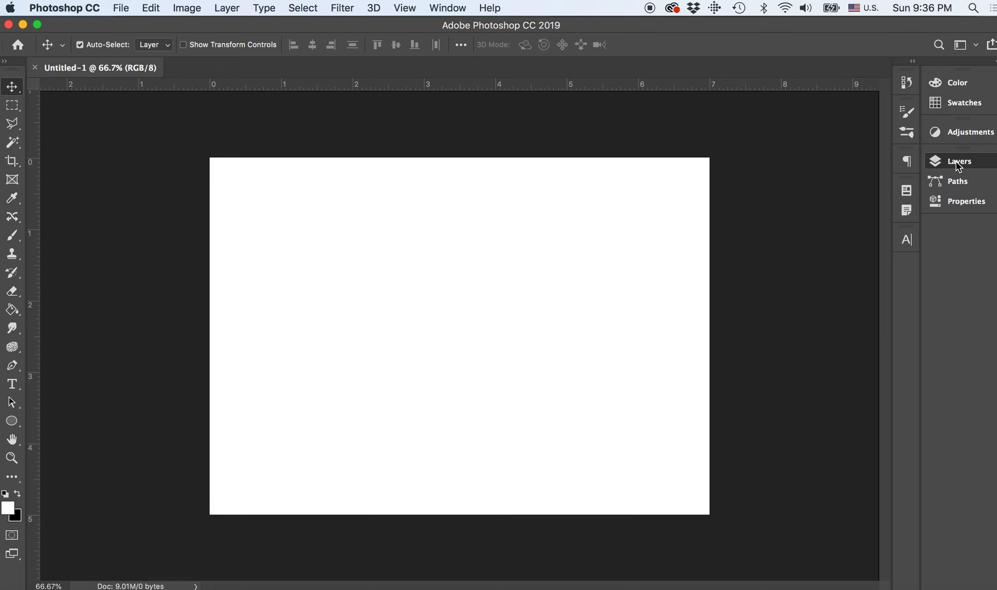
pyautogui.click(896, 243)
pyautogui.doubleClick(896, 245)
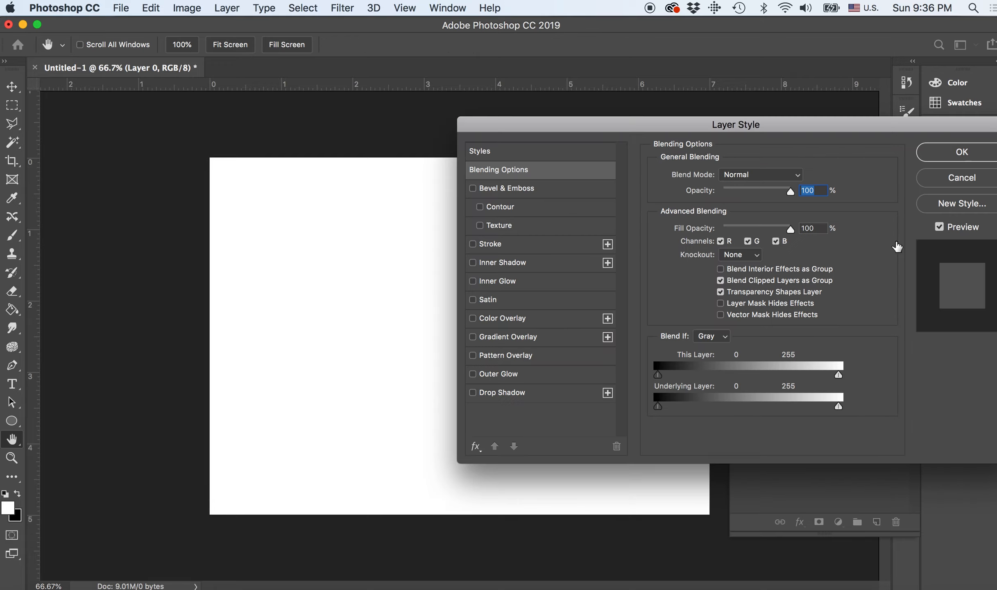
pyautogui.click(950, 155)
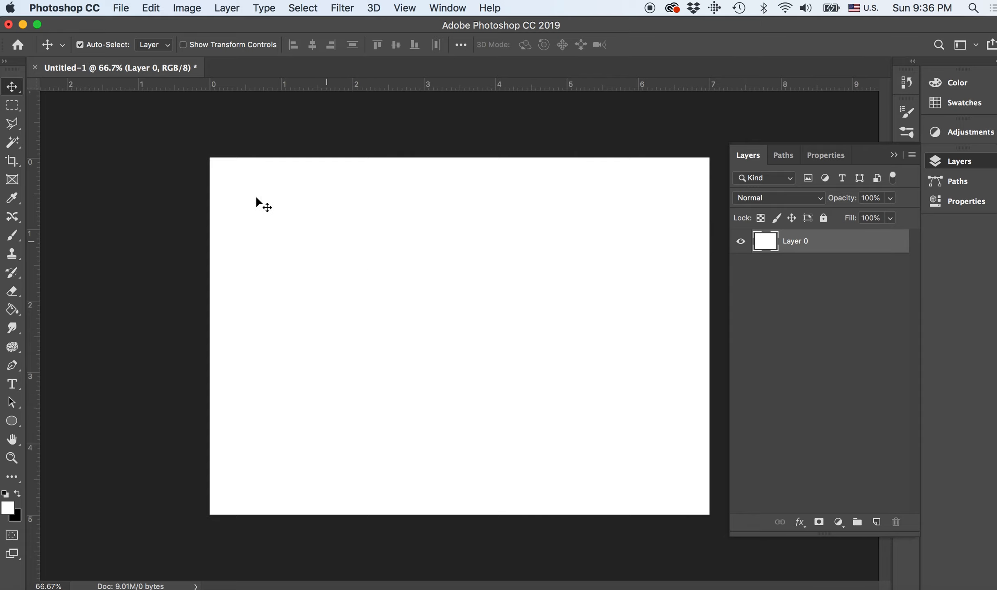
# Switch from the Polygonal Lasso to the freehand Lasso tool.
pyautogui.click(16, 127)
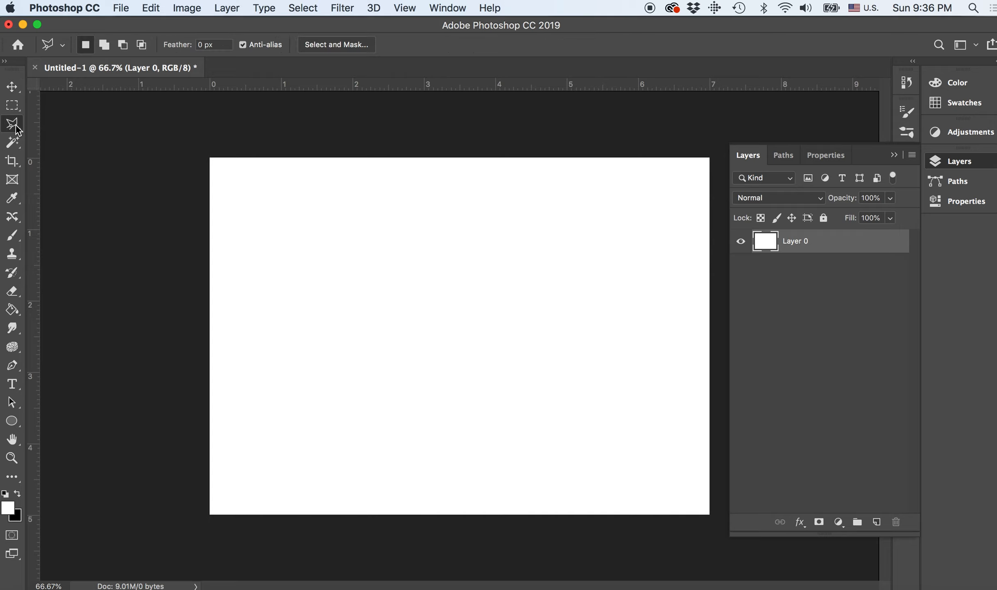
pyautogui.rightClick(16, 125)
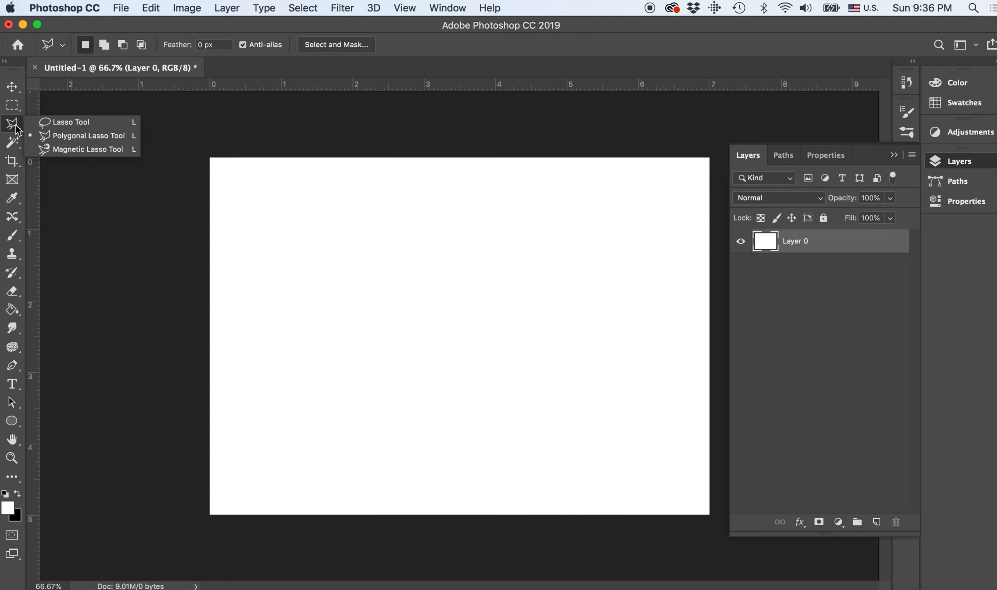
pyautogui.click(99, 125)
pyautogui.moveTo(288, 364)
pyautogui.mouseDown()
pyautogui.moveTo(347, 309)
pyautogui.moveTo(400, 322)
pyautogui.moveTo(436, 346)
pyautogui.moveTo(468, 343)
pyautogui.moveTo(489, 368)
pyautogui.moveTo(476, 377)
pyautogui.moveTo(356, 371)
pyautogui.moveTo(311, 397)
pyautogui.moveTo(288, 366)
pyautogui.mouseUp()
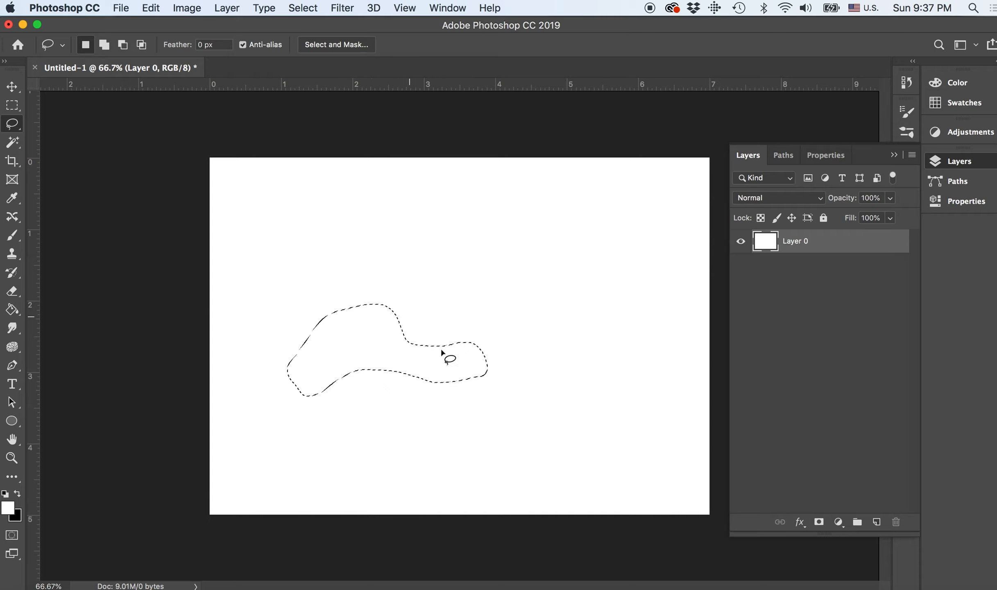
pyautogui.click(531, 419)
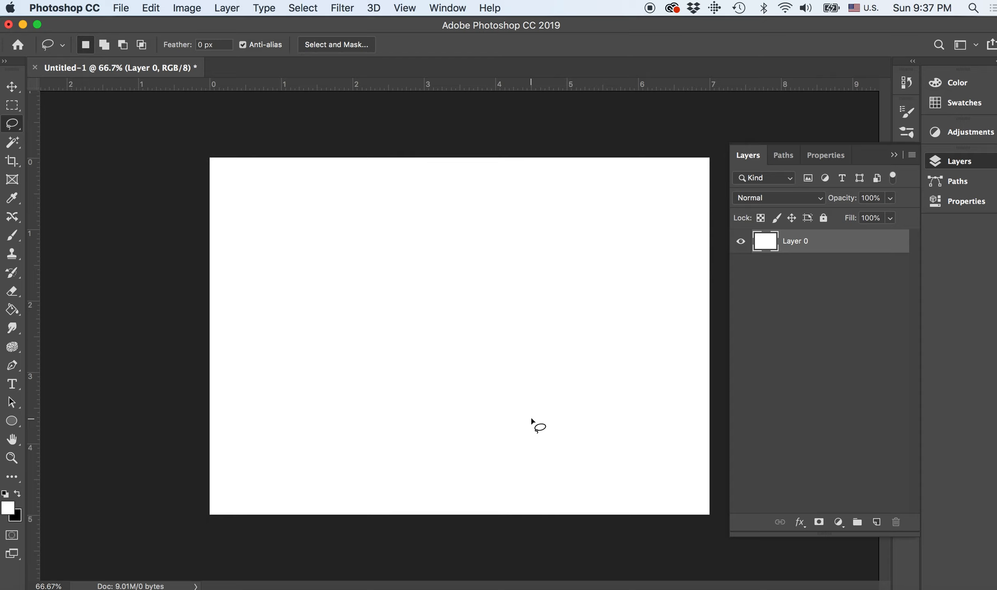
pyautogui.moveTo(335, 348)
pyautogui.mouseDown()
pyautogui.moveTo(322, 319)
pyautogui.moveTo(360, 278)
pyautogui.moveTo(405, 289)
pyautogui.moveTo(419, 327)
pyautogui.moveTo(389, 359)
pyautogui.moveTo(336, 355)
pyautogui.mouseUp()
pyautogui.click(491, 351)
pyautogui.moveTo(210, 364)
pyautogui.mouseDown()
pyautogui.moveTo(262, 369)
pyautogui.moveTo(274, 426)
pyautogui.moveTo(354, 450)
pyautogui.moveTo(419, 451)
pyautogui.moveTo(513, 488)
pyautogui.moveTo(555, 486)
pyautogui.moveTo(595, 515)
pyautogui.moveTo(440, 520)
pyautogui.mouseUp()
pyautogui.click(411, 348)
# Draw a freehand lasso selection of a wavy hill about 6 inches wide along the canvas's lower edge, starting at its left side.
pyautogui.moveTo(210, 365)
pyautogui.mouseDown()
pyautogui.moveTo(235, 351)
pyautogui.moveTo(277, 371)
pyautogui.moveTo(300, 430)
pyautogui.moveTo(445, 421)
pyautogui.moveTo(498, 450)
pyautogui.moveTo(573, 449)
pyautogui.moveTo(653, 524)
pyautogui.moveTo(585, 553)
pyautogui.moveTo(465, 561)
pyautogui.moveTo(284, 541)
pyautogui.moveTo(214, 520)
pyautogui.moveTo(197, 507)
pyautogui.moveTo(215, 370)
pyautogui.mouseUp()
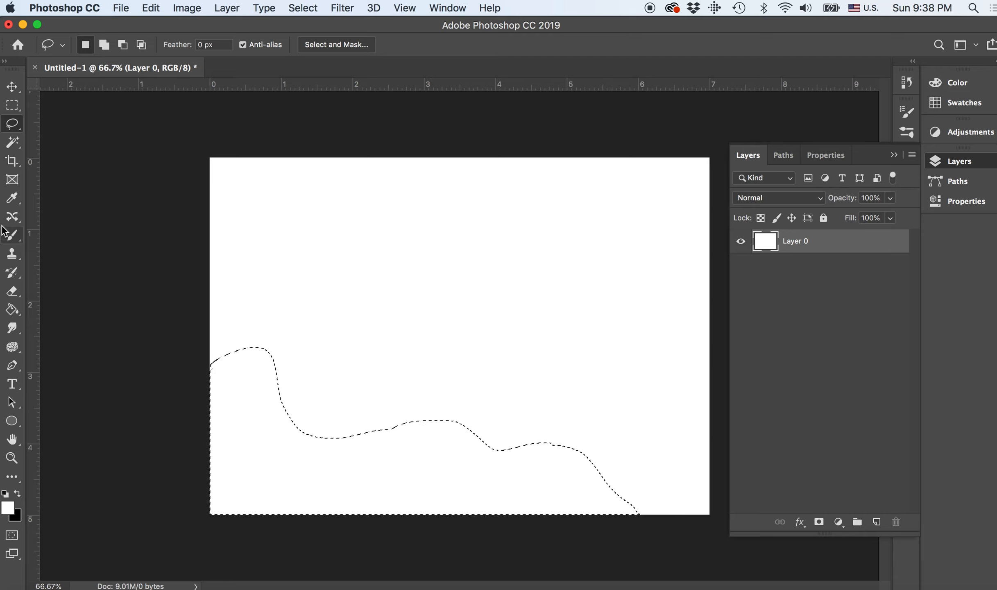
pyautogui.click(13, 127)
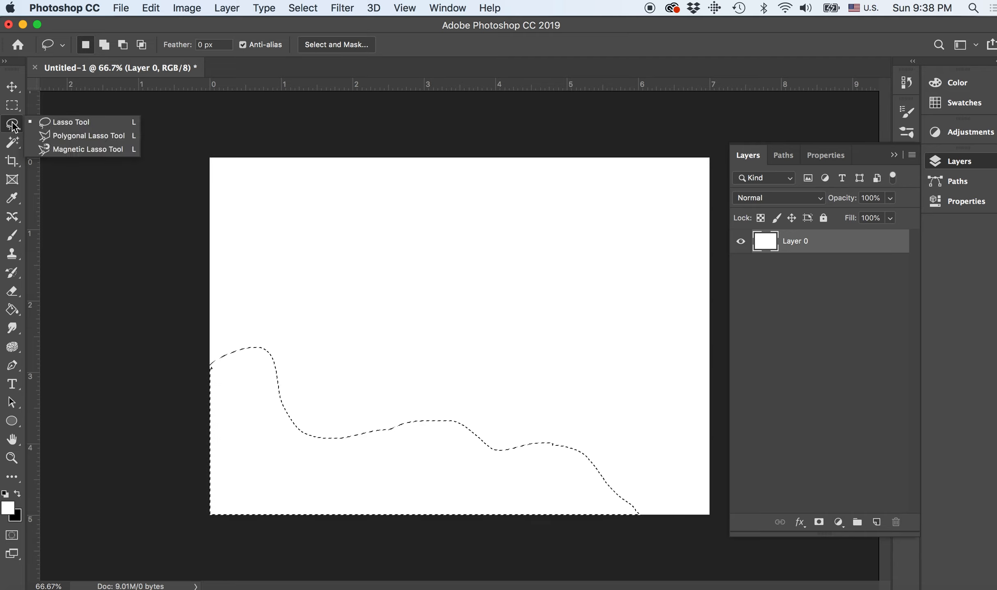
pyautogui.click(34, 128)
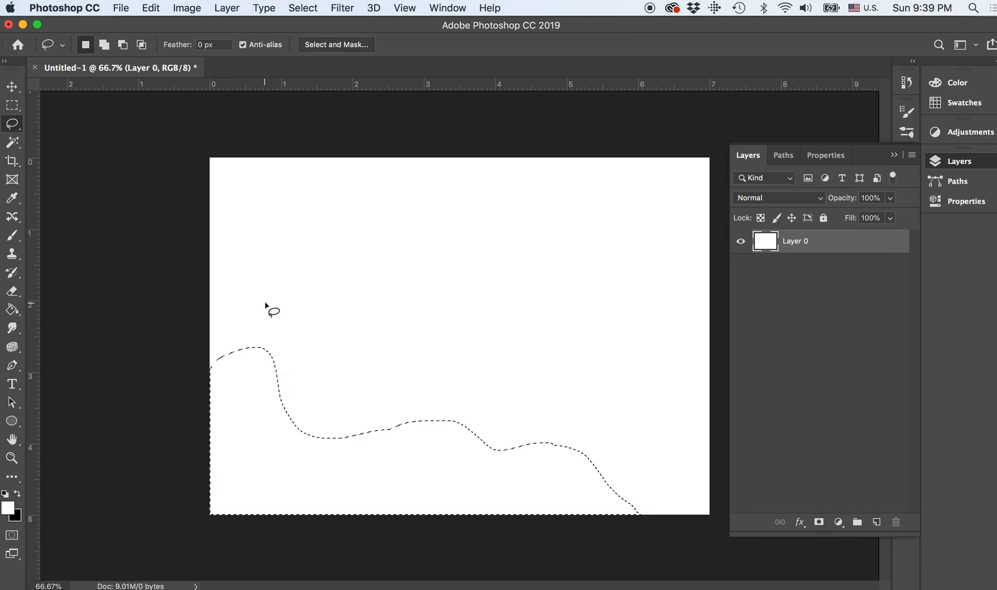
# Set the foreground color to dark red 470606, fill the hill selection with the Paint Bucket, and deselect.
pyautogui.click(6, 508)
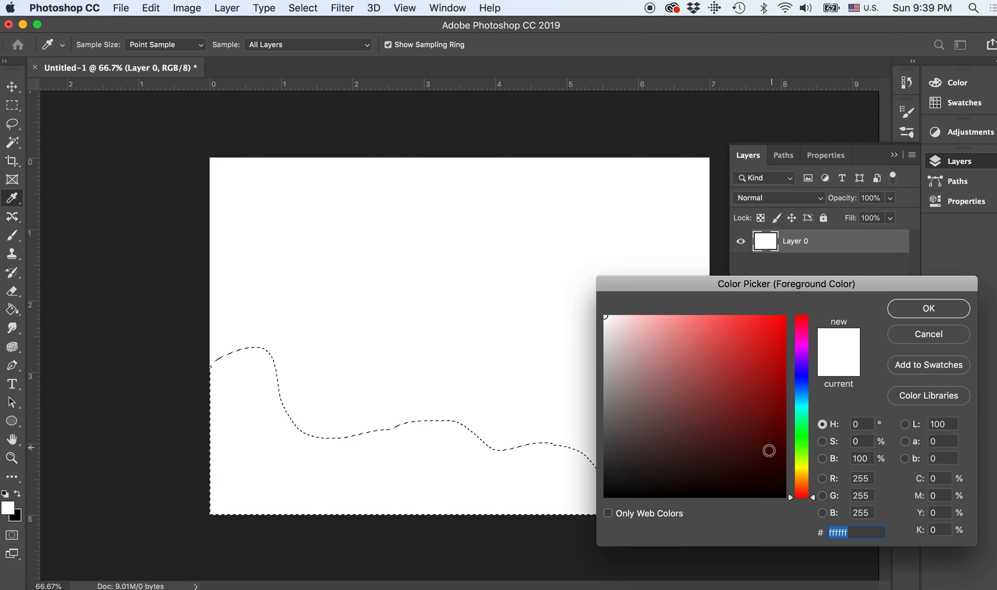
pyautogui.click(769, 451)
pyautogui.click(912, 306)
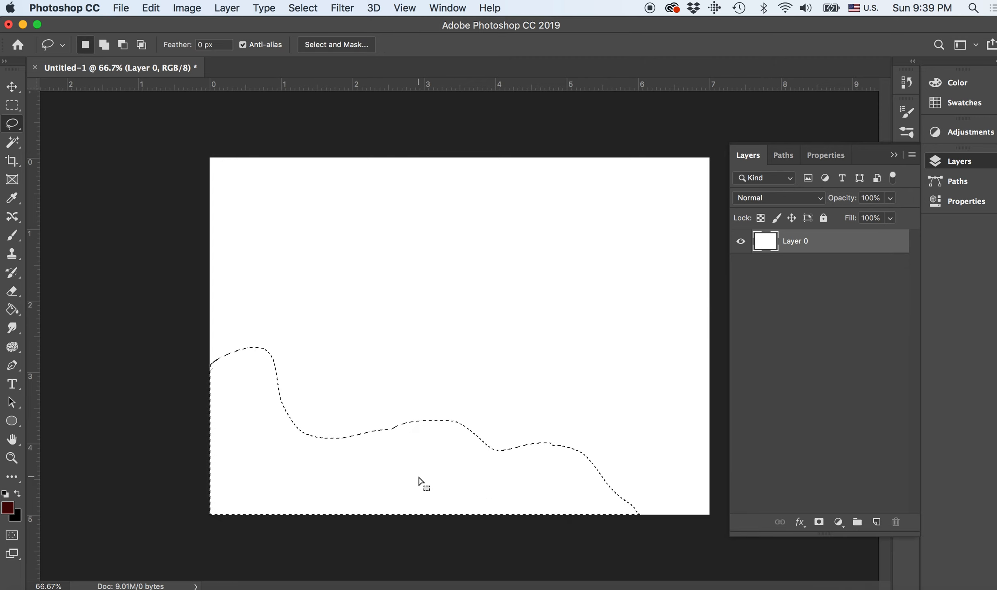
pyautogui.click(13, 309)
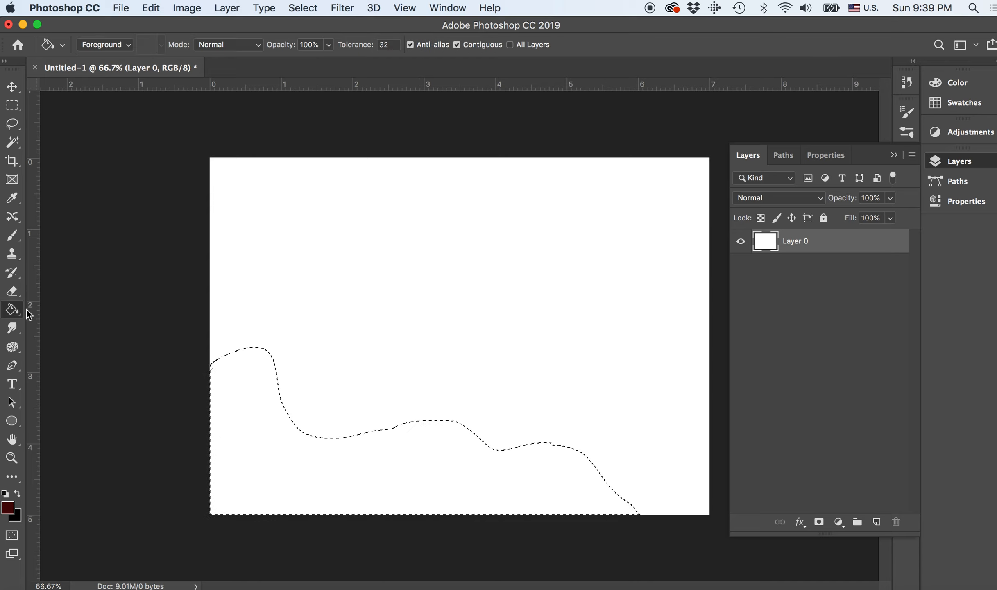
pyautogui.click(334, 477)
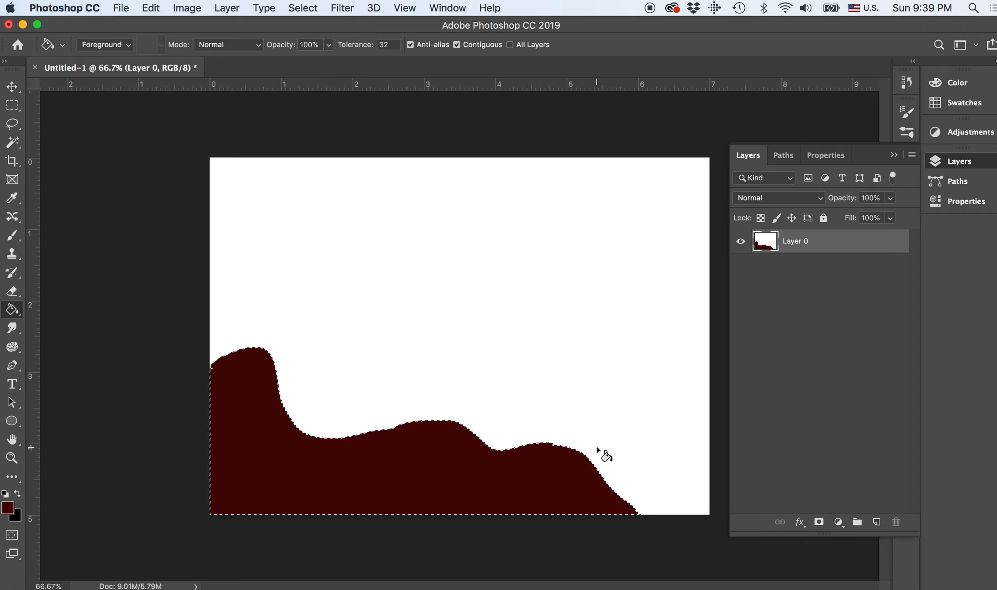
pyautogui.press('super+d')
# Add a new layer and lasso a second hill about 3.2 inches wide from the canvas's left edge, overlapping the first hill.
pyautogui.click(877, 522)
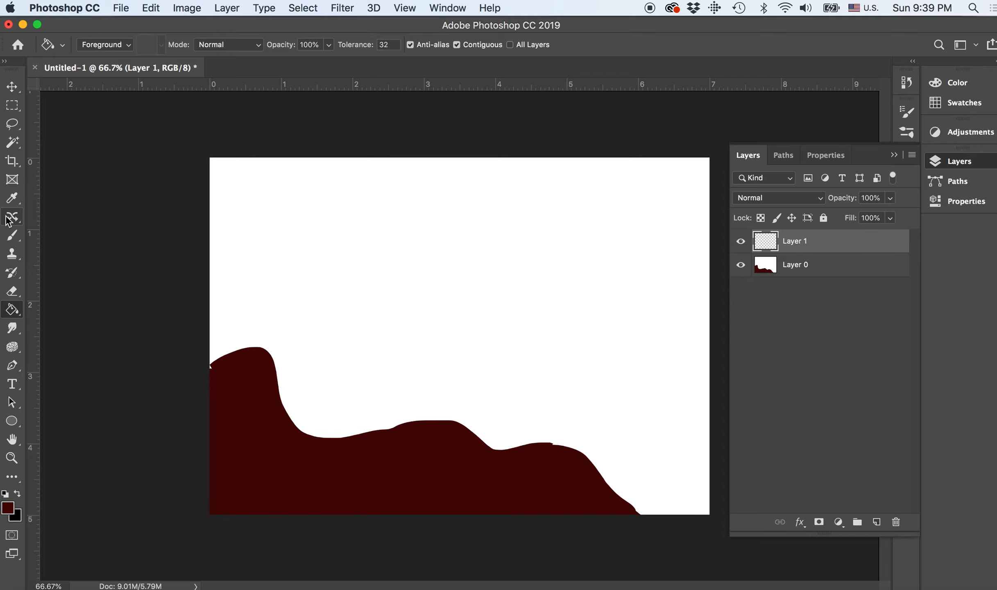
pyautogui.click(12, 130)
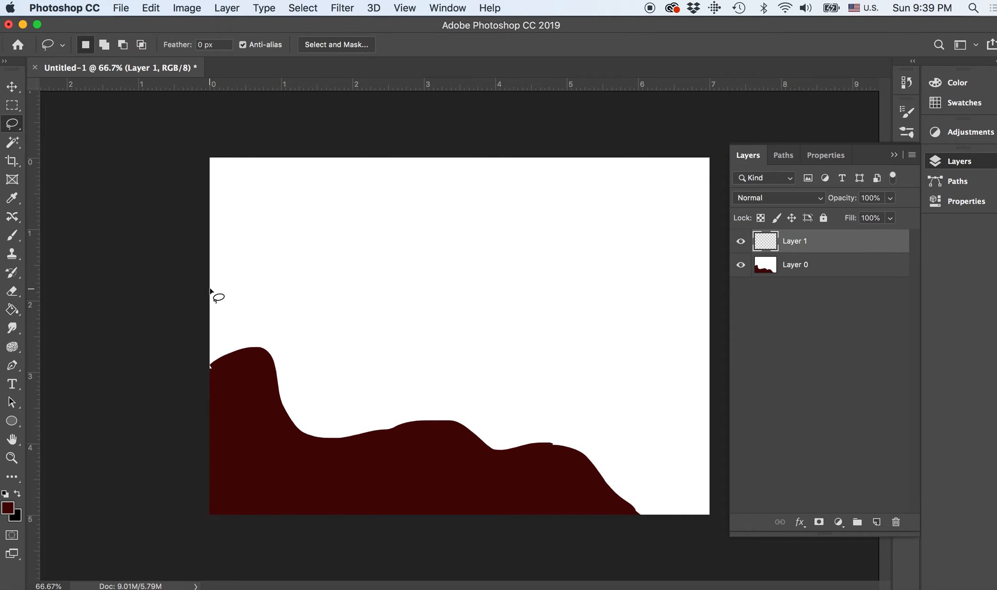
pyautogui.moveTo(210, 296)
pyautogui.mouseDown()
pyautogui.moveTo(407, 380)
pyautogui.moveTo(439, 413)
pyautogui.moveTo(362, 464)
pyautogui.moveTo(283, 466)
pyautogui.moveTo(251, 409)
pyautogui.moveTo(202, 386)
pyautogui.moveTo(209, 295)
pyautogui.mouseUp()
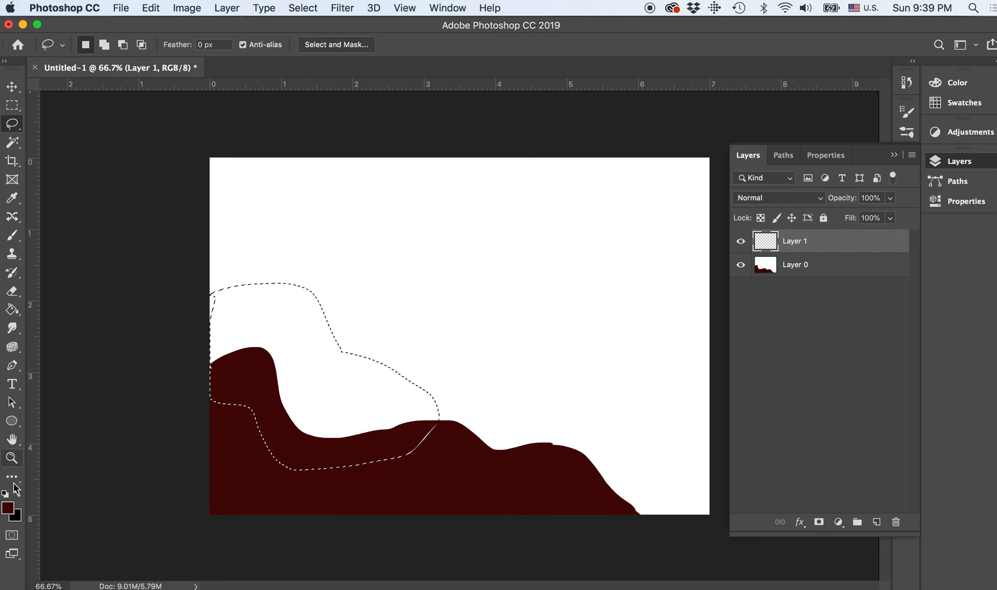
# Set the foreground color to the lighter red 6b0c0c and fill the second hill selection on the new layer.
pyautogui.click(9, 508)
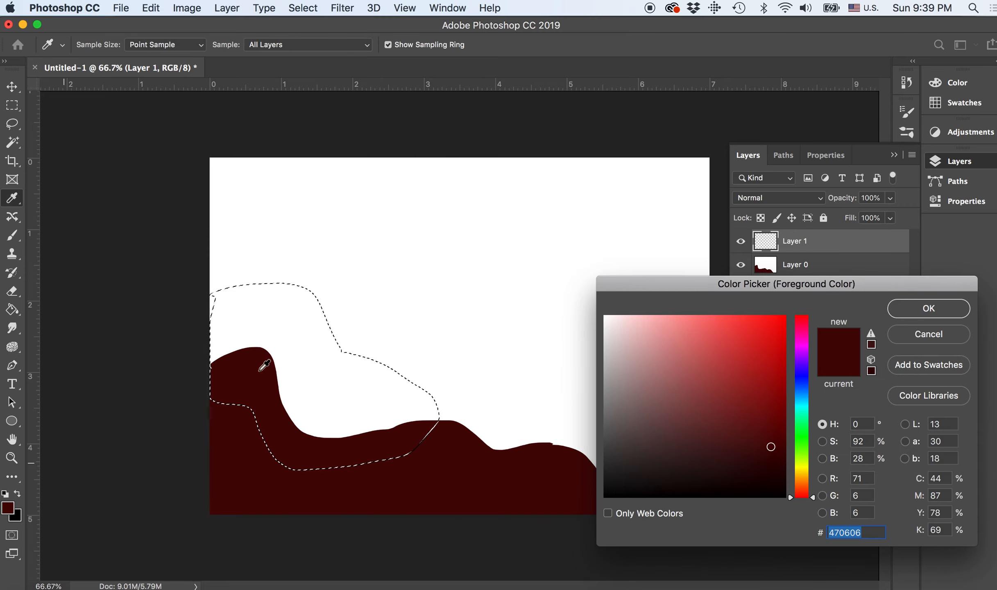
pyautogui.click(767, 421)
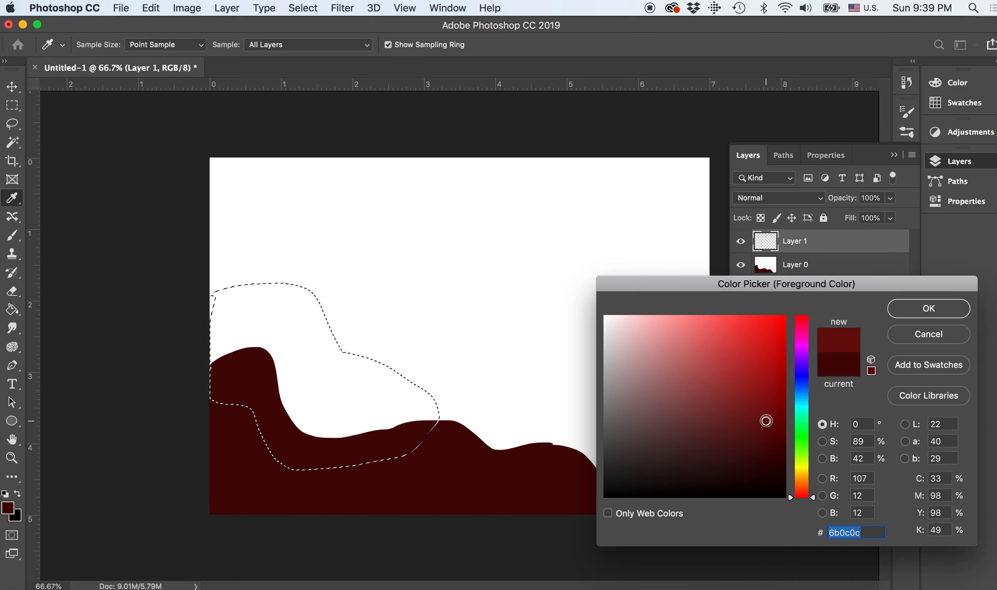
pyautogui.click(930, 313)
pyautogui.press('l')
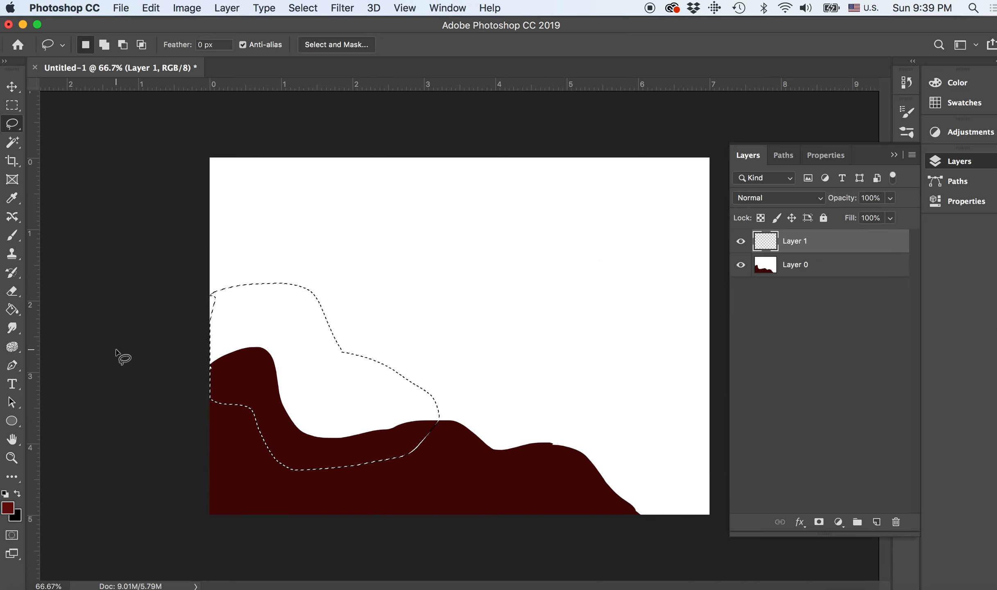
pyautogui.click(12, 310)
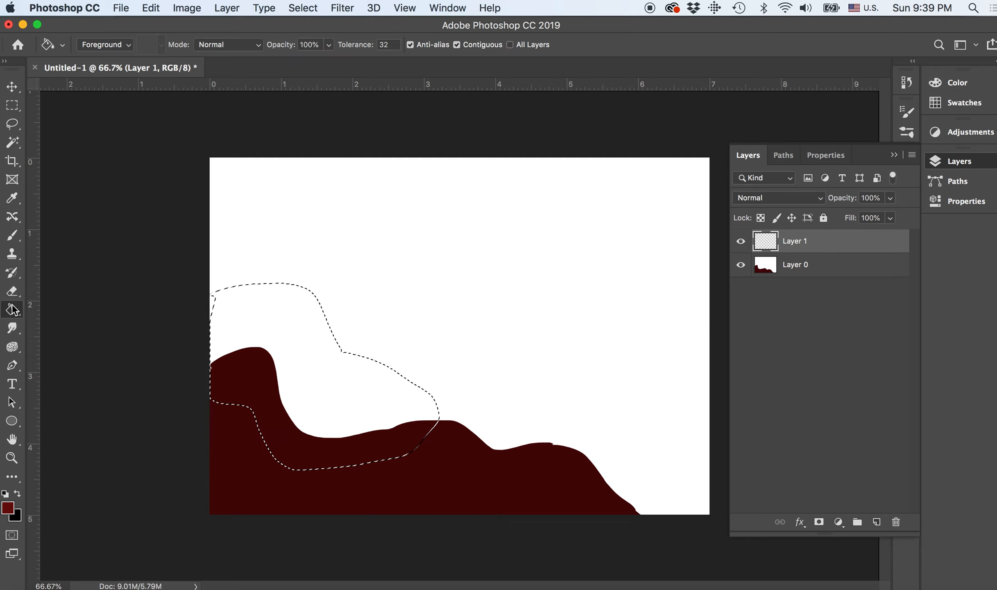
pyautogui.click(278, 347)
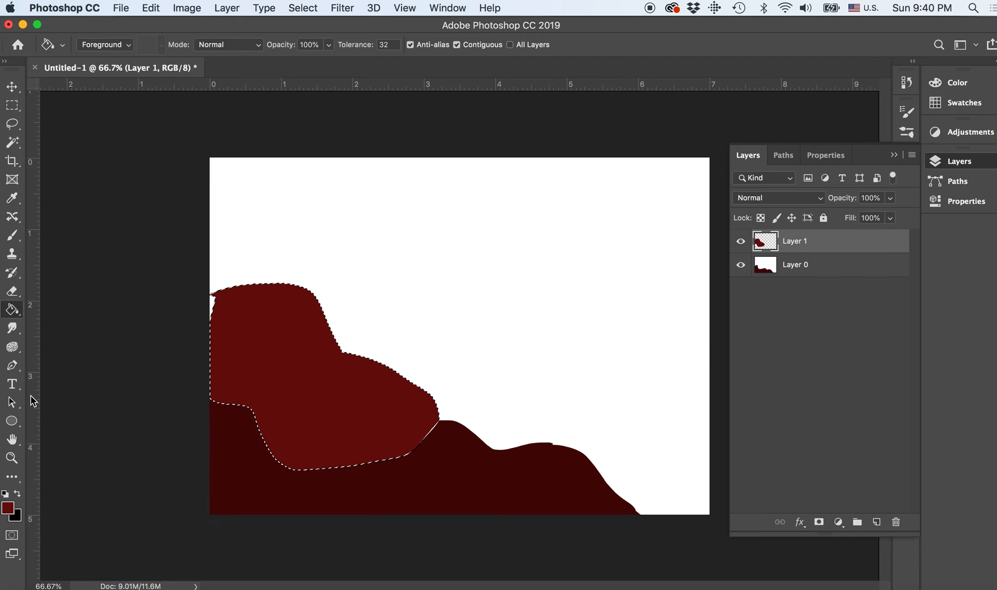
pyautogui.click(183, 9)
pyautogui.moveTo(192, 25)
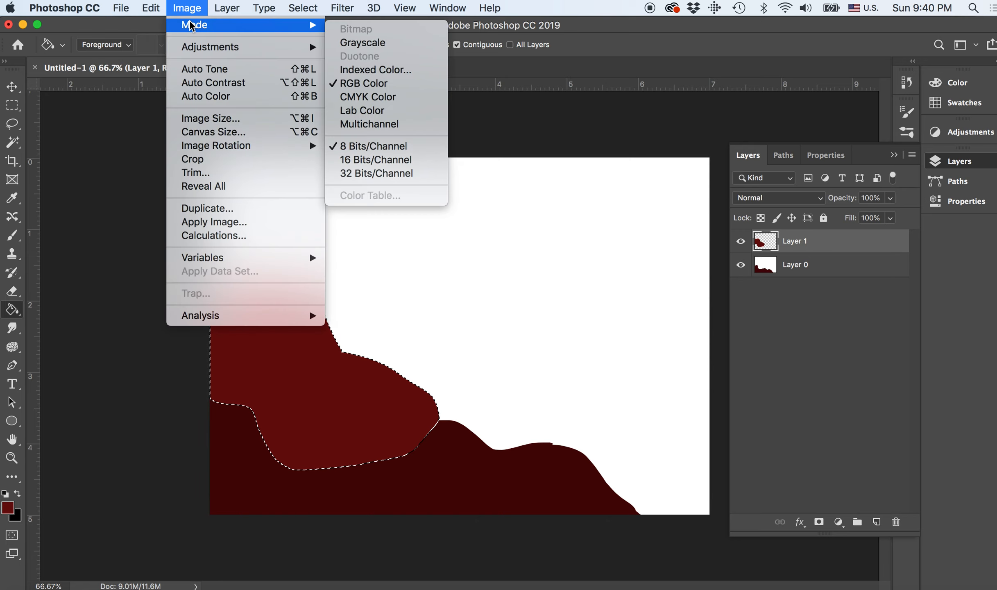
pyautogui.moveTo(199, 52)
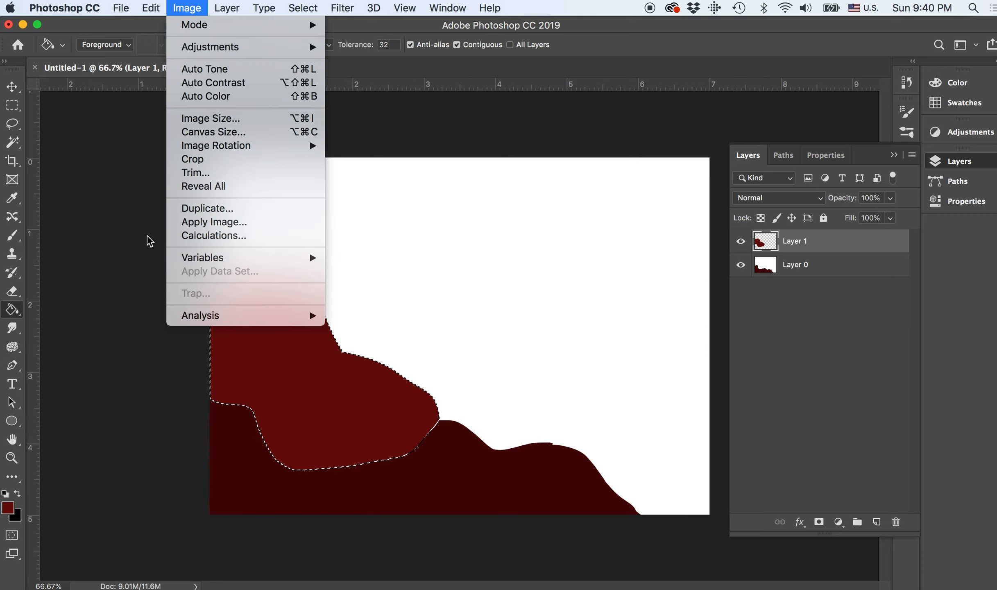
pyautogui.click(138, 247)
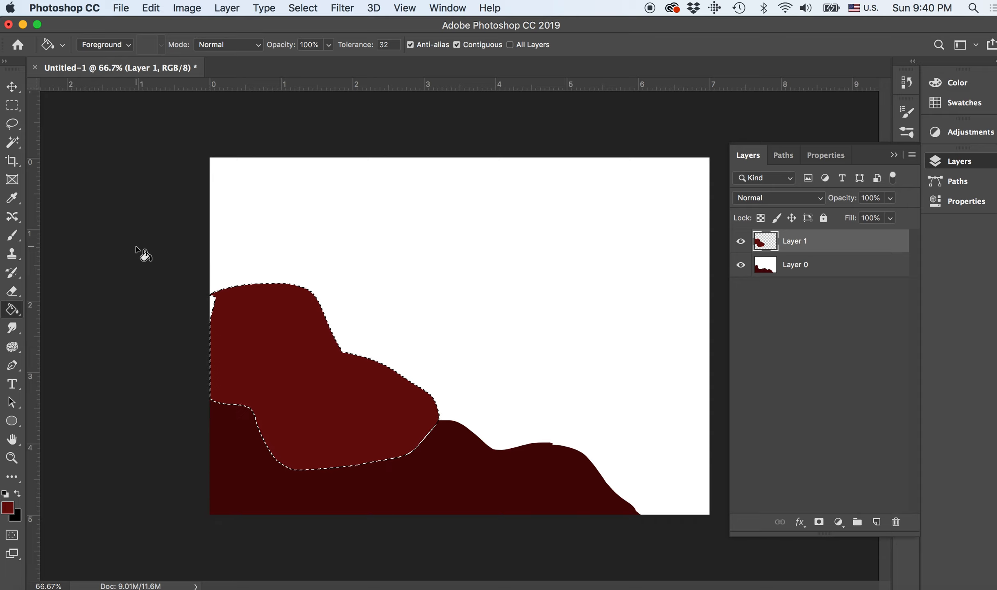